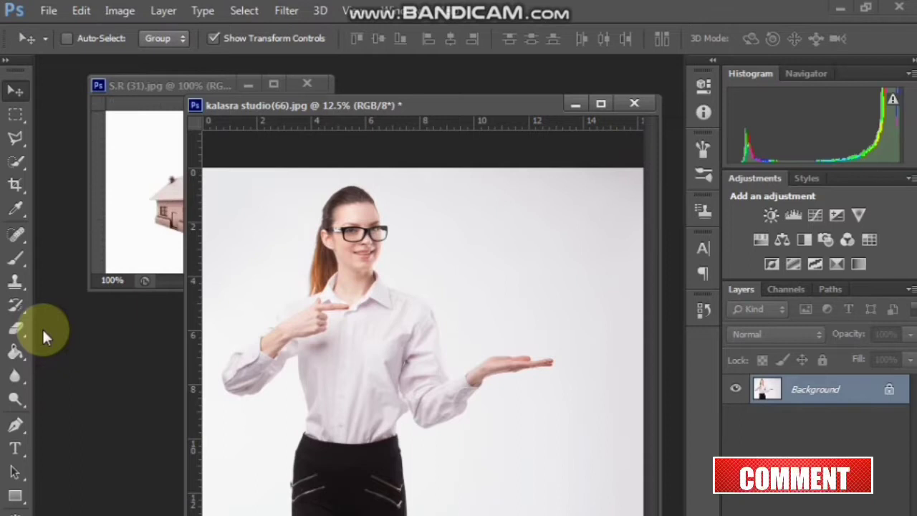
Select the Eraser tool to start erasing parts of the woman photo
click(20, 330)
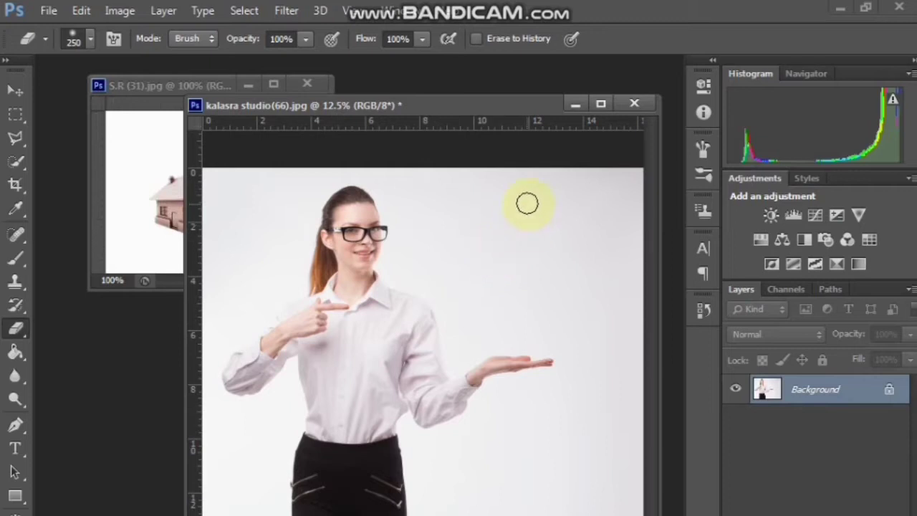
Erase the grey background around the woman's open hand to white, enlarging the brush to 800 pixels
drag(538, 184, 571, 230)
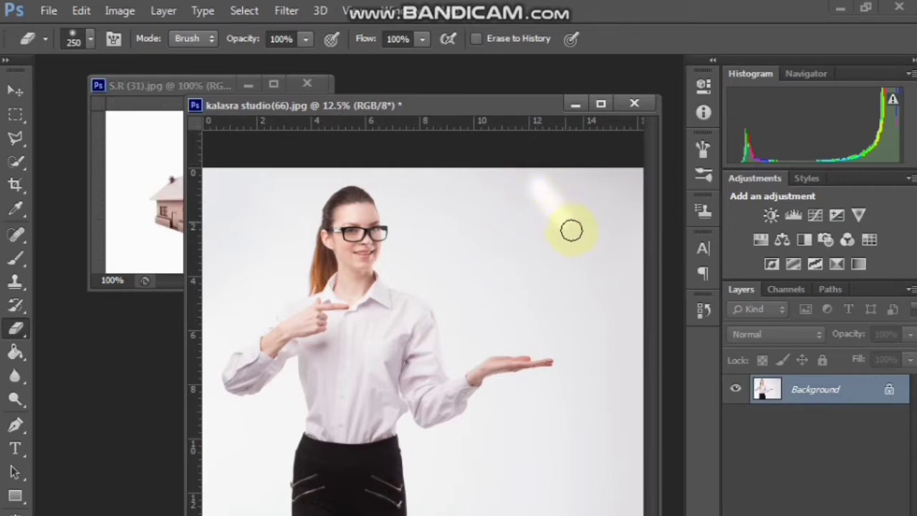
mouse_move(564, 197)
mouse_down()
mouse_move(636, 175)
mouse_move(618, 188)
mouse_move(555, 177)
mouse_move(600, 277)
mouse_move(594, 260)
mouse_move(614, 273)
mouse_move(629, 229)
mouse_move(637, 311)
mouse_move(620, 318)
mouse_move(537, 185)
mouse_move(624, 368)
mouse_move(595, 303)
mouse_move(622, 366)
mouse_move(494, 161)
mouse_move(573, 285)
mouse_move(561, 345)
mouse_up()
mouse_move(568, 397)
mouse_down()
mouse_move(523, 303)
mouse_move(538, 399)
mouse_move(515, 402)
mouse_move(487, 356)
mouse_move(518, 384)
mouse_move(551, 275)
mouse_move(472, 138)
mouse_move(559, 366)
mouse_up()
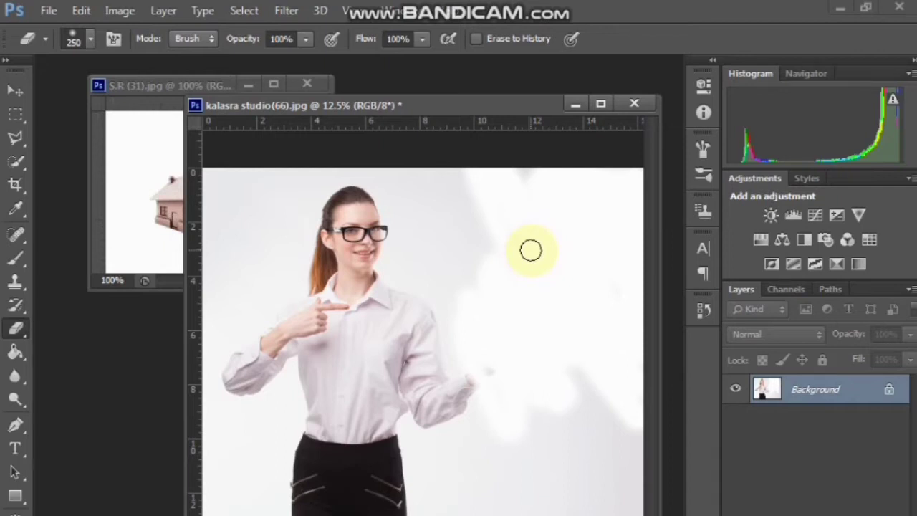
key(bracketright)
key(bracketright)
key(bracketright)
key(bracketright)
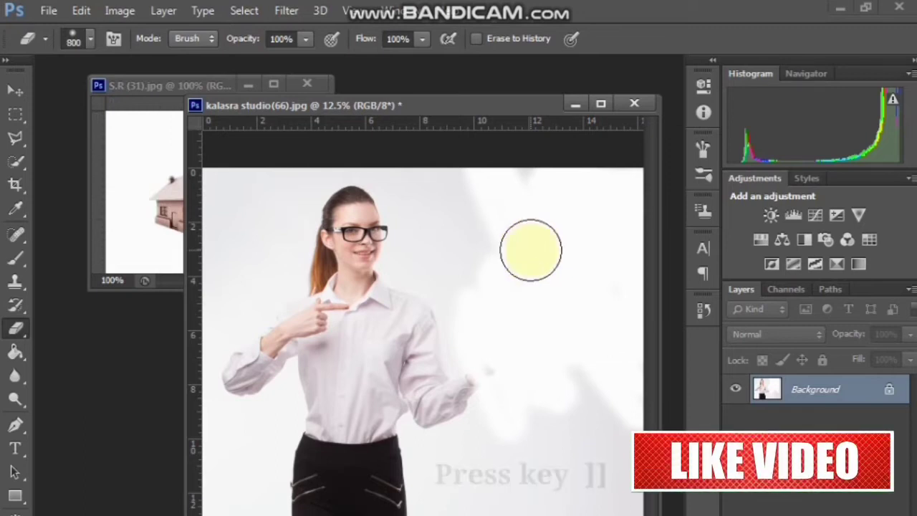
mouse_move(531, 250)
mouse_down()
mouse_move(498, 303)
mouse_move(577, 394)
mouse_move(518, 490)
mouse_move(594, 199)
mouse_up()
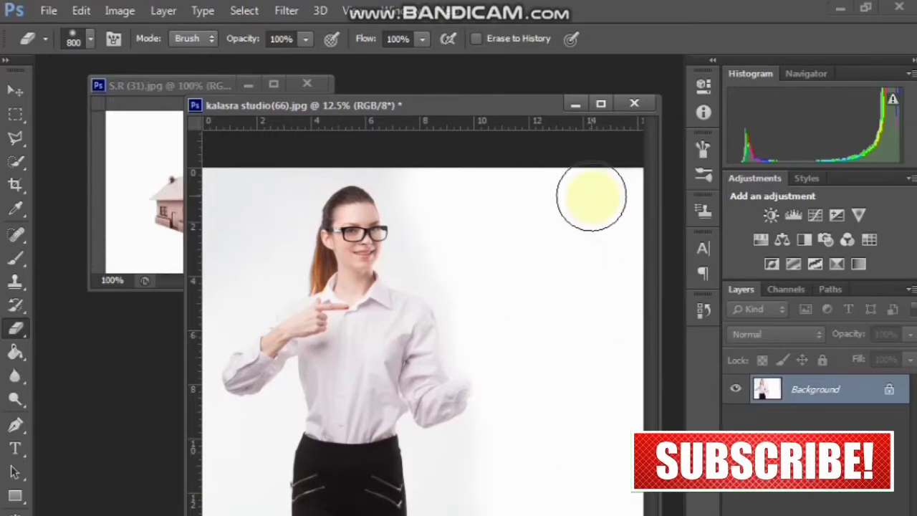
Revert the woman photo to its original History snapshot, restoring the hand
click(703, 308)
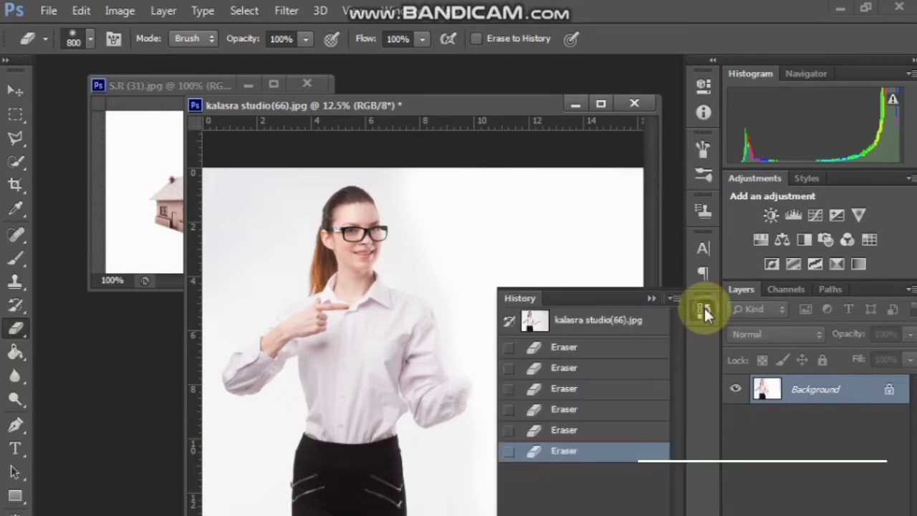
click(629, 315)
click(649, 298)
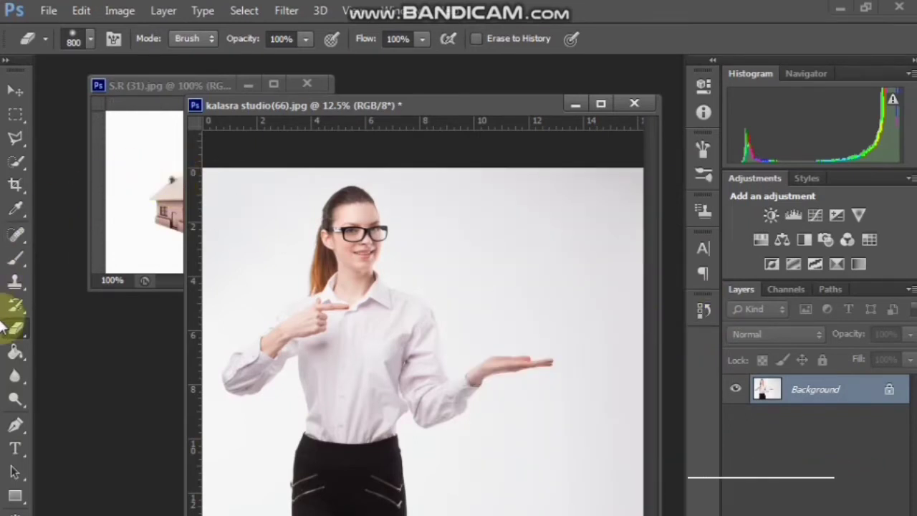
Shift the photo window aside and select the entire house image with the Move tool
drag(424, 105, 504, 113)
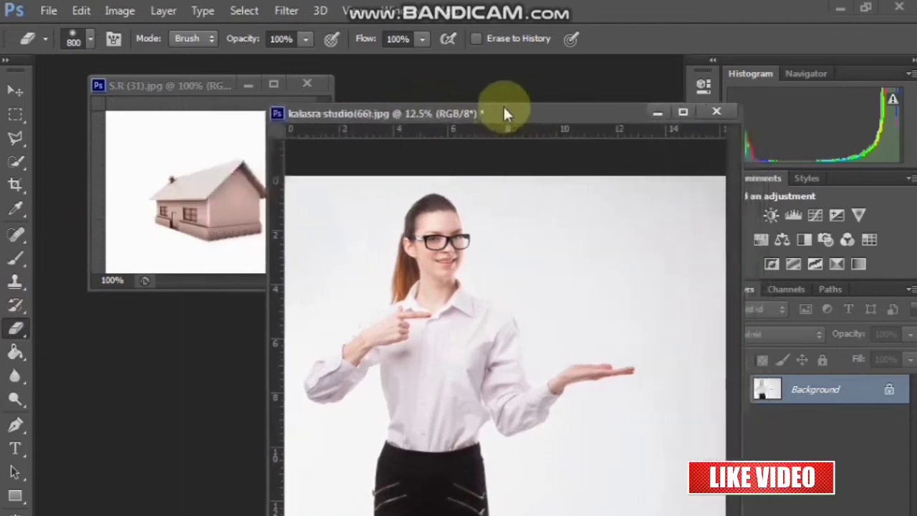
click(11, 115)
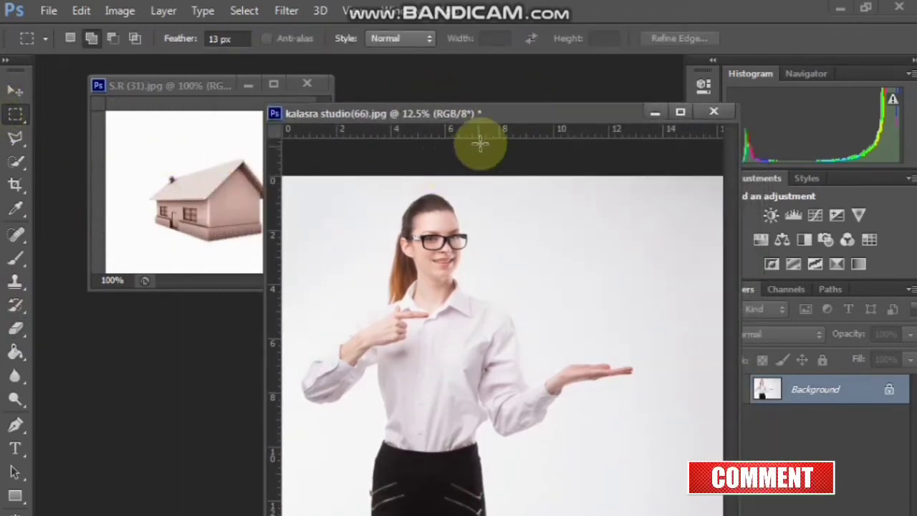
drag(504, 113, 520, 113)
click(15, 90)
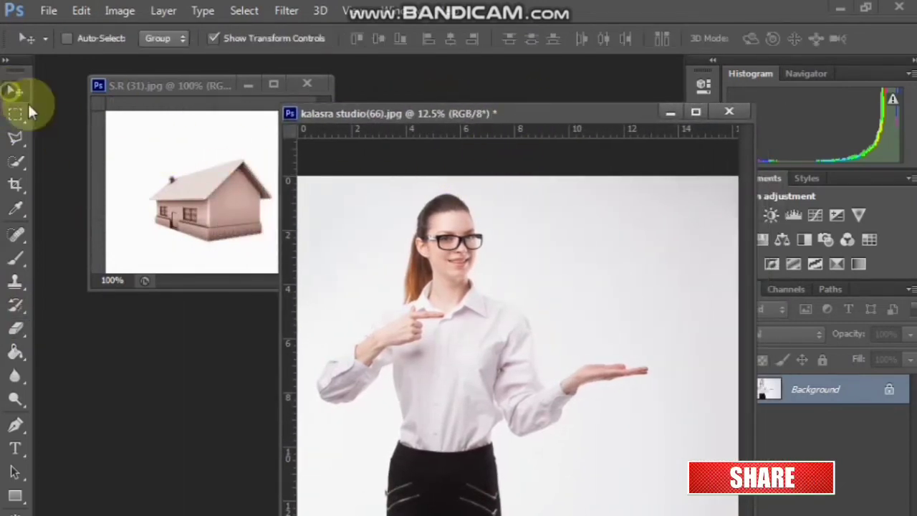
click(147, 171)
key(ctrl+a)
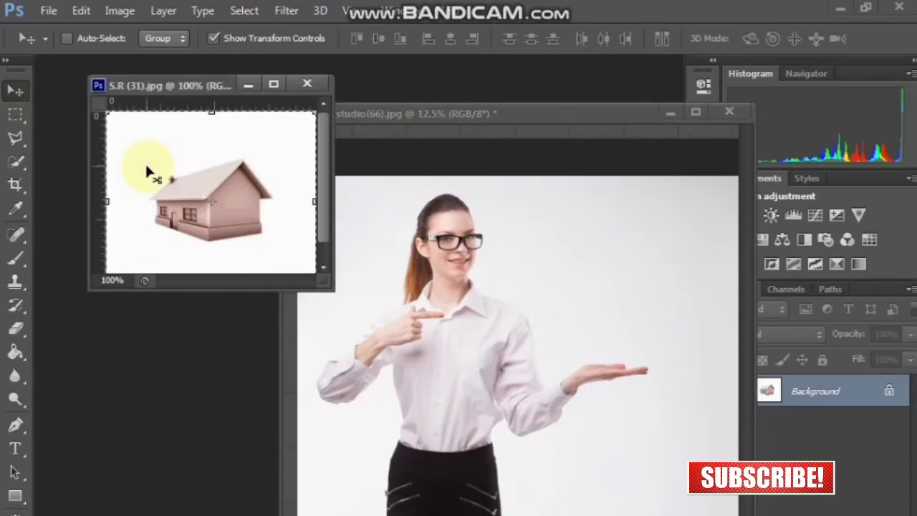
drag(219, 201, 372, 206)
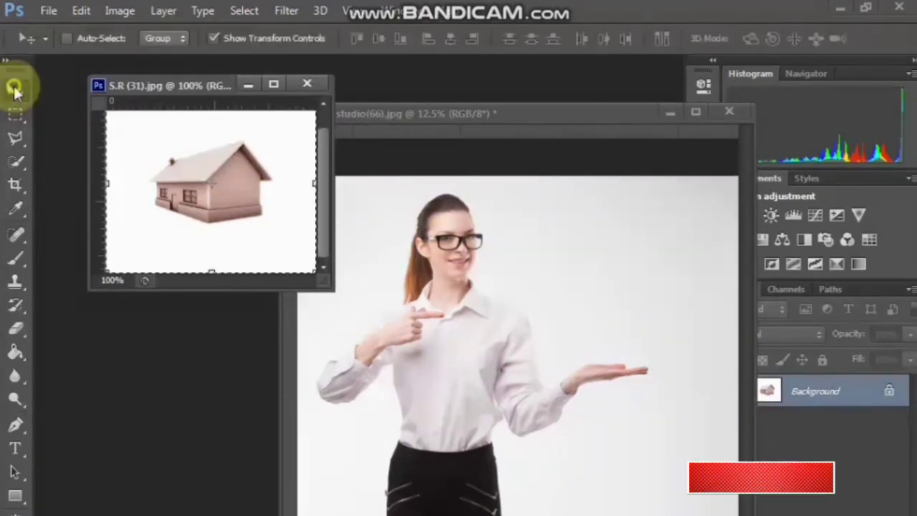
Drop the house into the studio photo as Layer 1, scaled down above the open hand
mouse_move(201, 189)
mouse_down()
mouse_move(566, 319)
mouse_move(626, 369)
mouse_move(625, 356)
mouse_move(622, 363)
mouse_up()
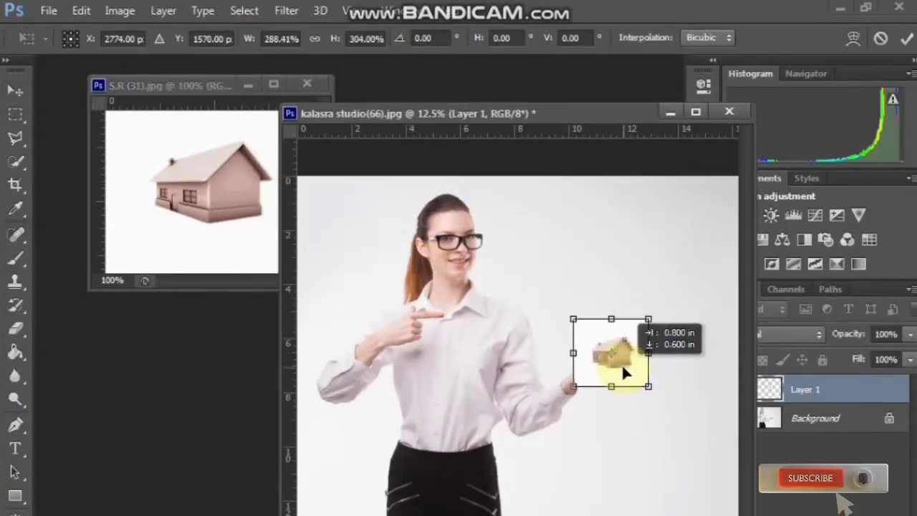
click(16, 114)
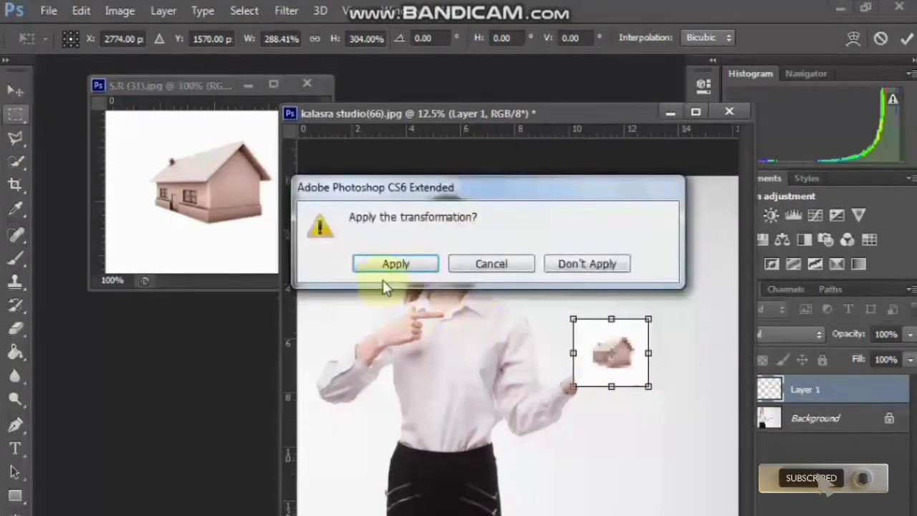
click(397, 265)
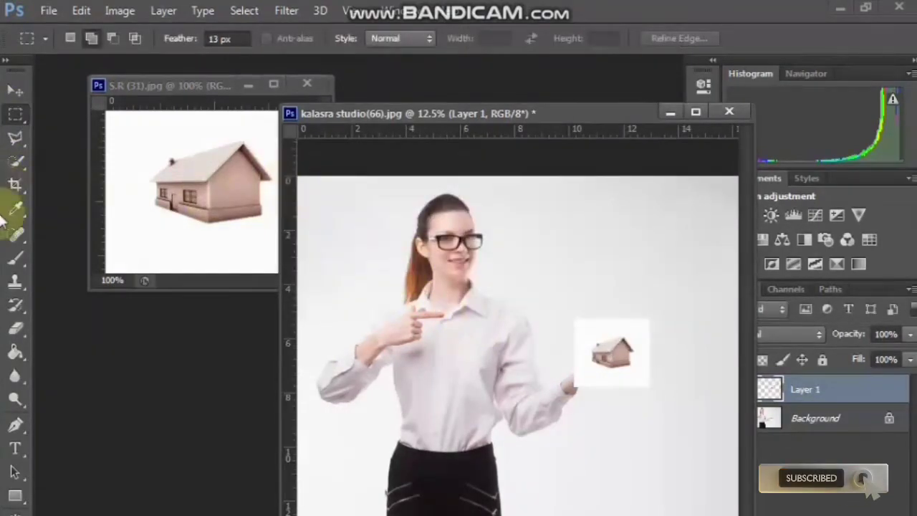
Zoom to 25% on the house and hand, then return to the Eraser
key(z)
click(658, 384)
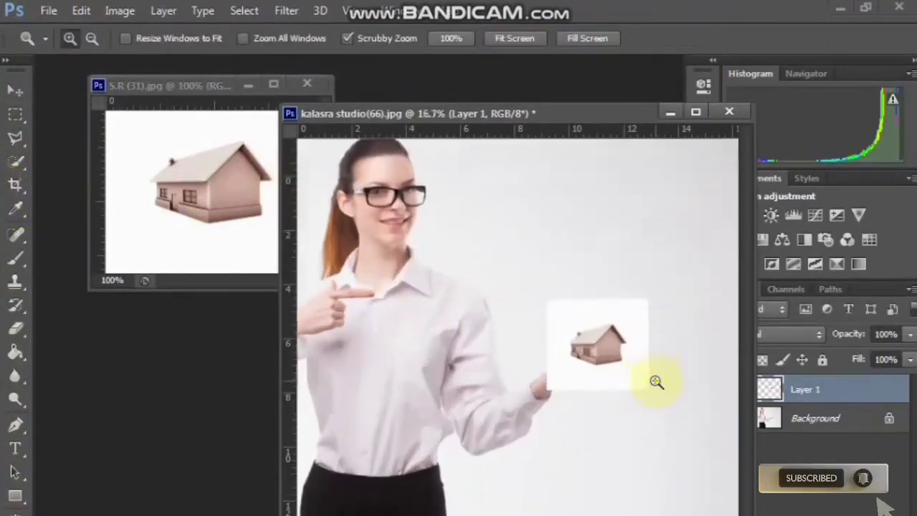
click(658, 382)
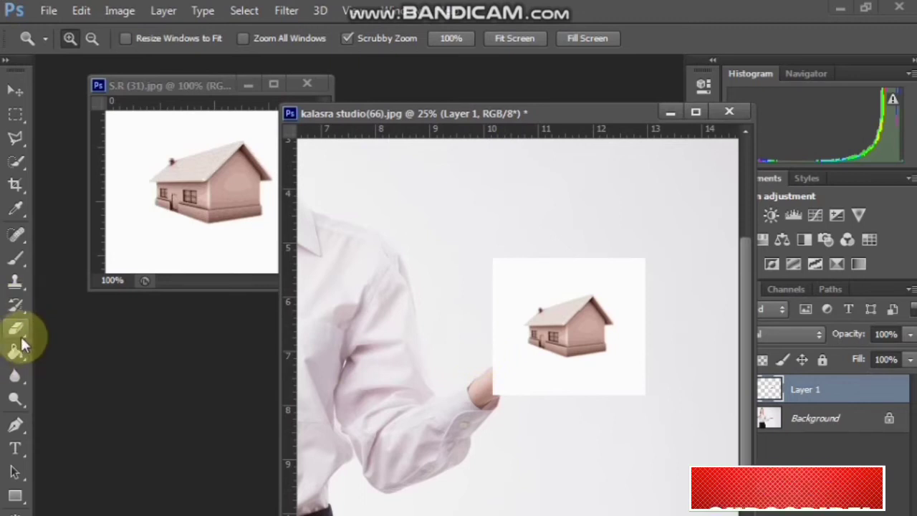
click(20, 331)
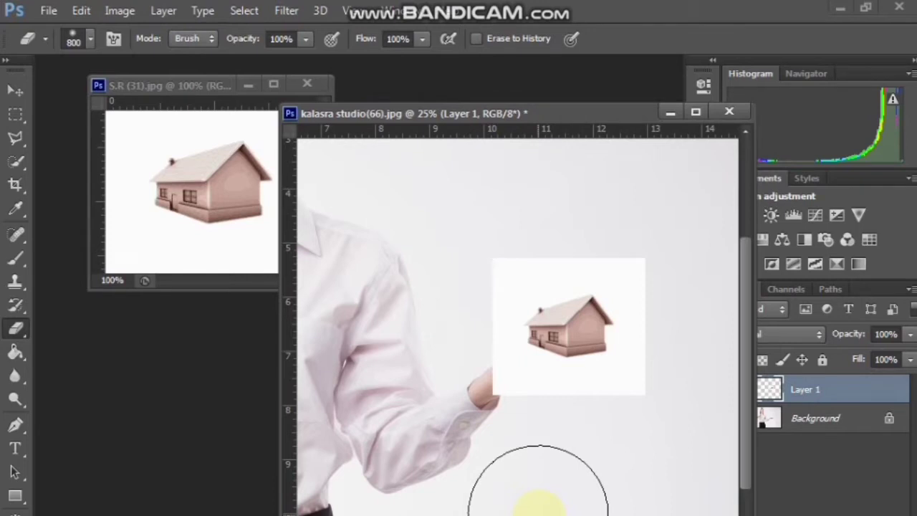
Shrink the Eraser to 300 pixels and erase the white box around the house on Layer 1
key(bracketleft)
key(bracketleft)
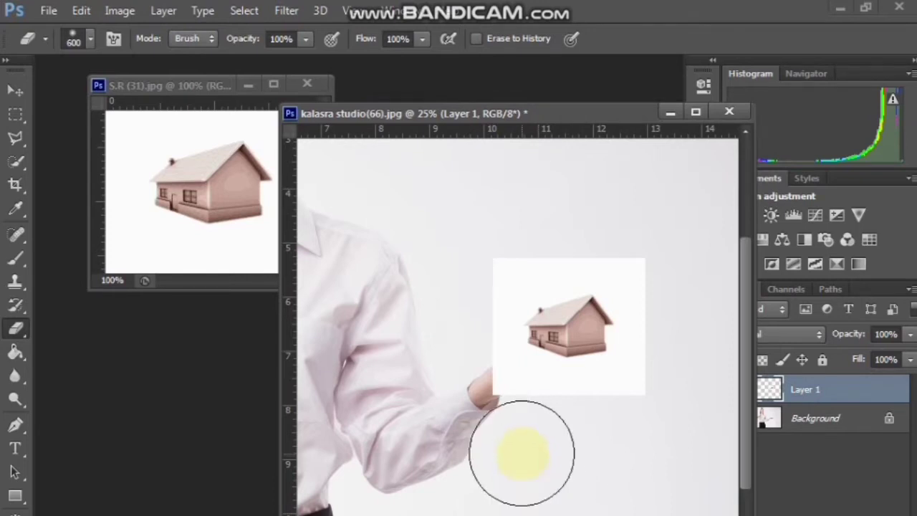
key(bracketleft)
key(bracketleft)
key(bracketleft)
mouse_move(501, 389)
mouse_down()
mouse_move(624, 384)
mouse_move(660, 309)
mouse_move(649, 325)
mouse_move(641, 291)
mouse_move(607, 262)
mouse_move(569, 253)
mouse_move(497, 276)
mouse_move(482, 352)
mouse_move(498, 377)
mouse_move(494, 365)
mouse_move(530, 384)
mouse_move(594, 391)
mouse_up()
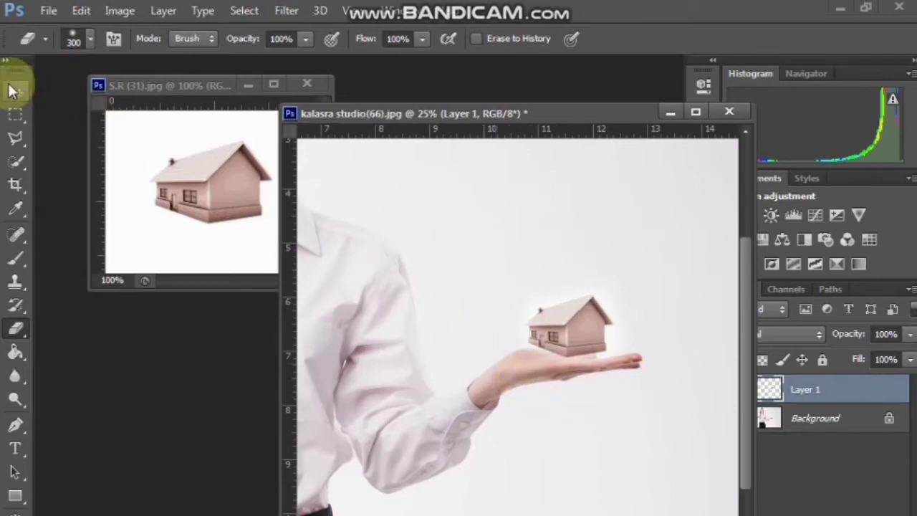
click(12, 90)
drag(590, 346, 592, 348)
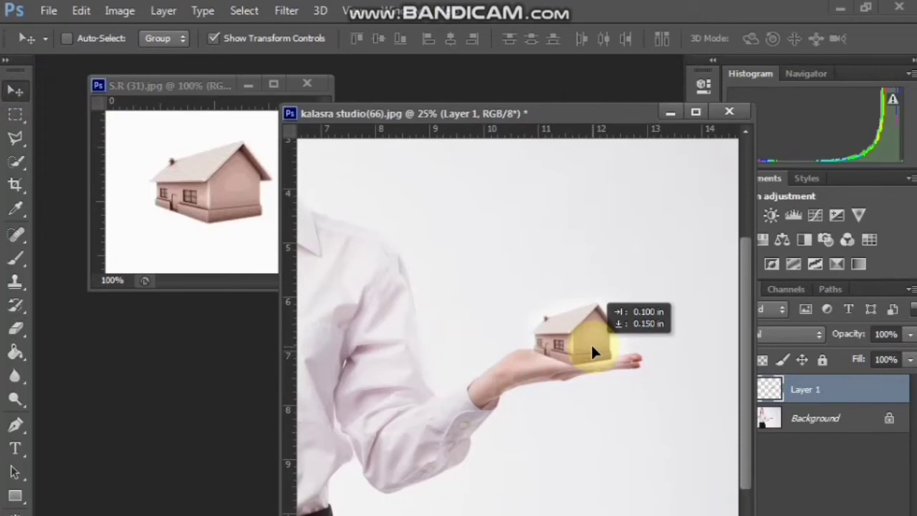
click(15, 113)
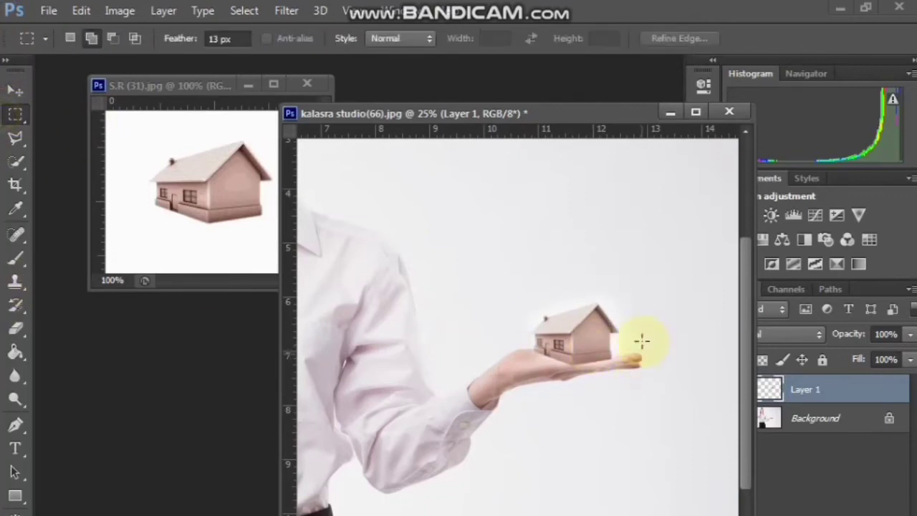
right_click(634, 267)
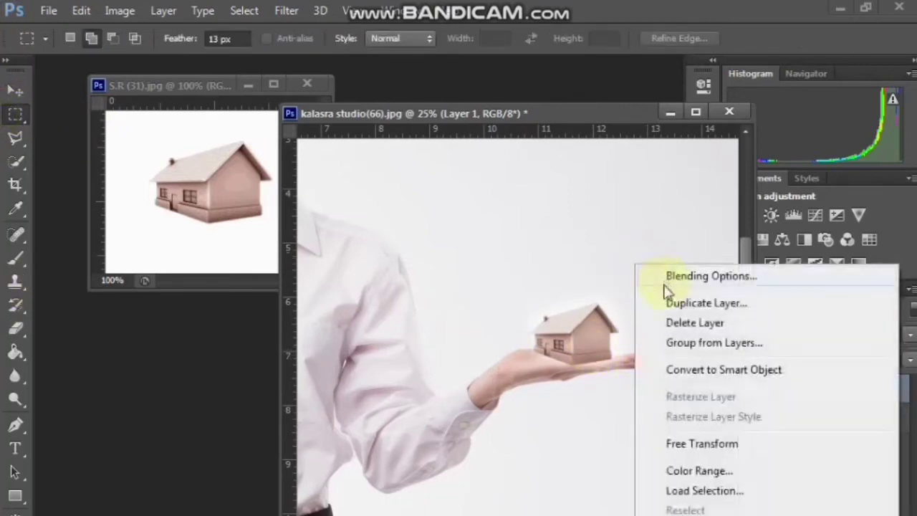
click(15, 119)
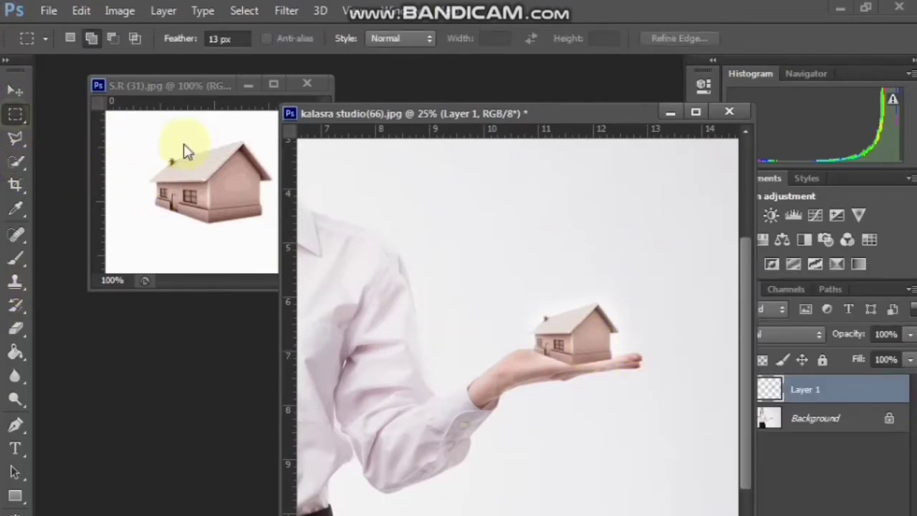
click(16, 327)
click(77, 38)
click(65, 179)
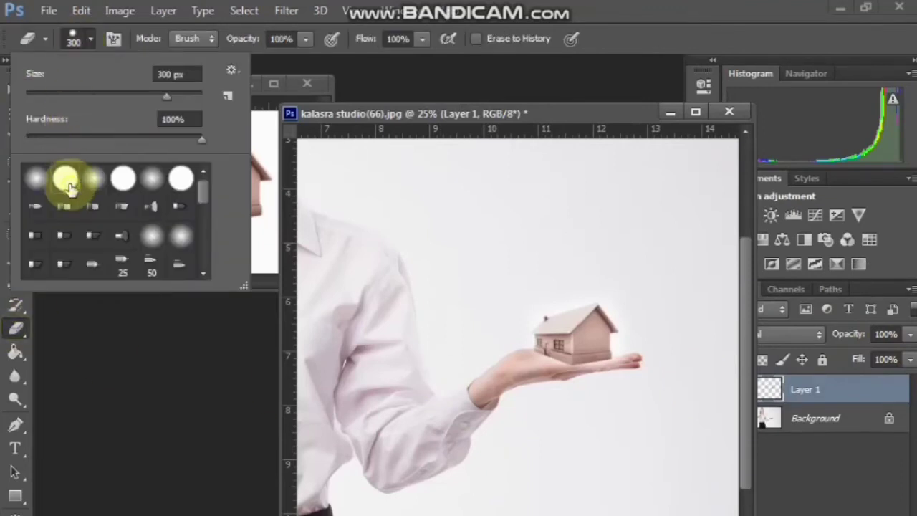
click(611, 398)
drag(611, 399, 522, 380)
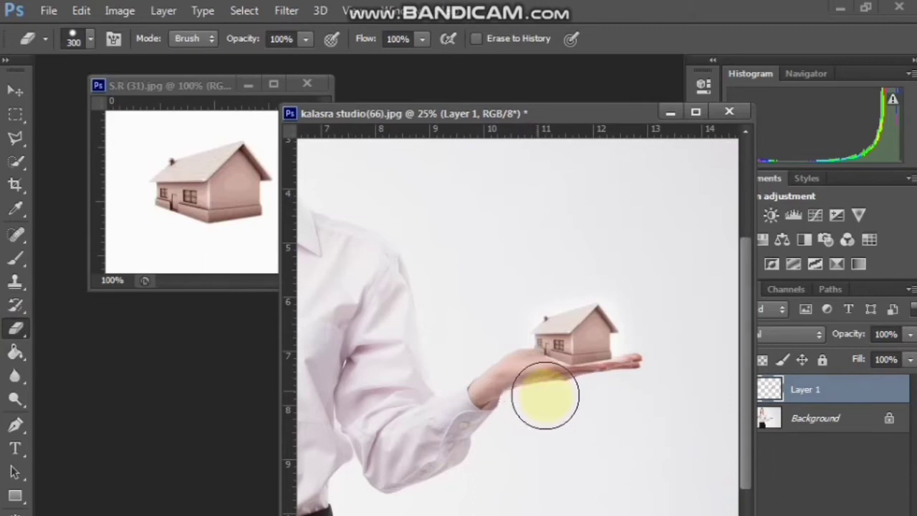
mouse_move(521, 380)
mouse_down()
mouse_move(609, 418)
mouse_move(567, 410)
mouse_up()
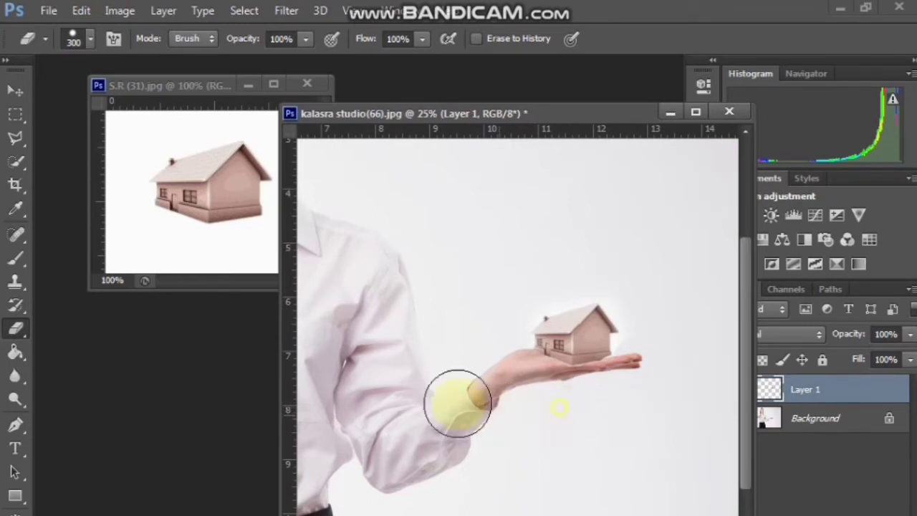
Delete the house layer from the palm photo, leaving only the Background
click(15, 114)
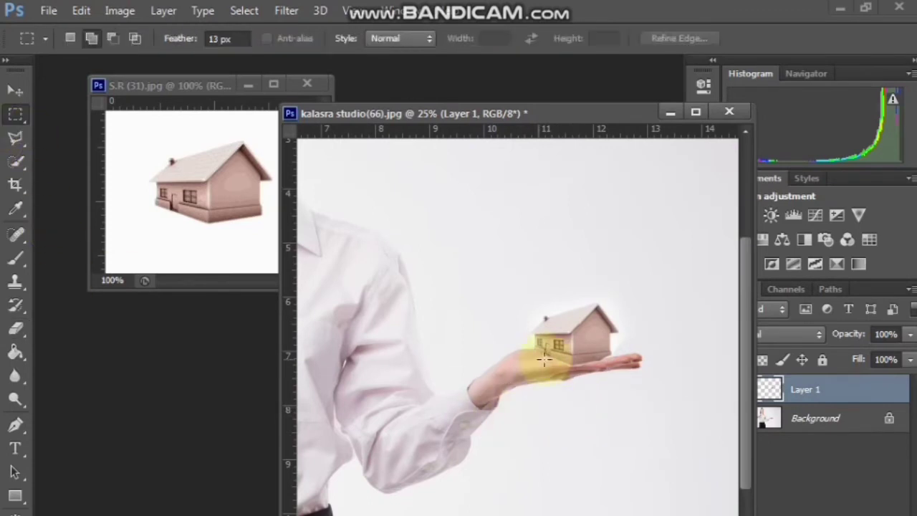
right_click(594, 328)
click(654, 59)
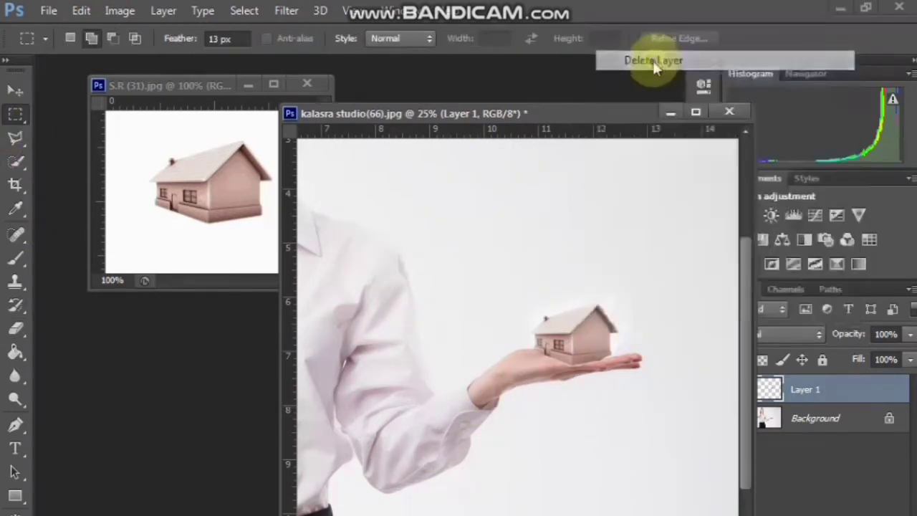
click(383, 263)
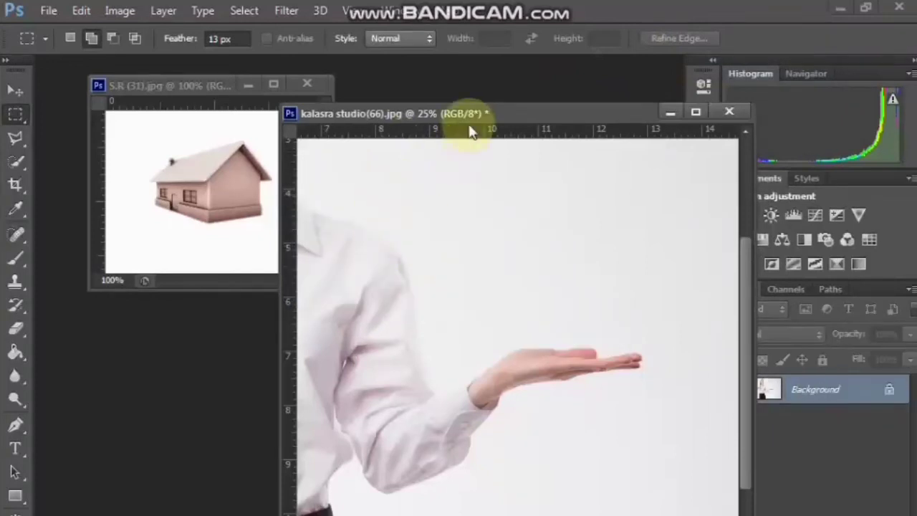
Bring the house image forward and deselect its full-canvas selection
drag(487, 114, 553, 131)
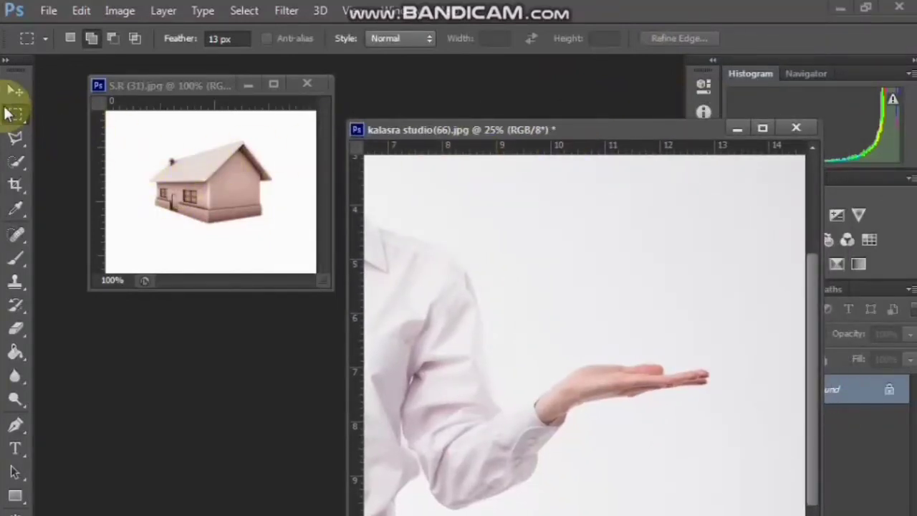
click(15, 91)
click(134, 167)
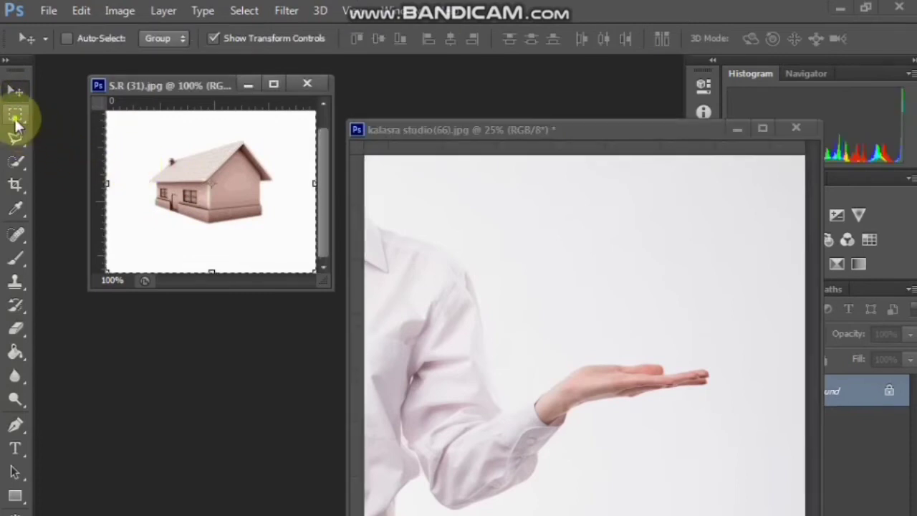
click(16, 114)
right_click(137, 146)
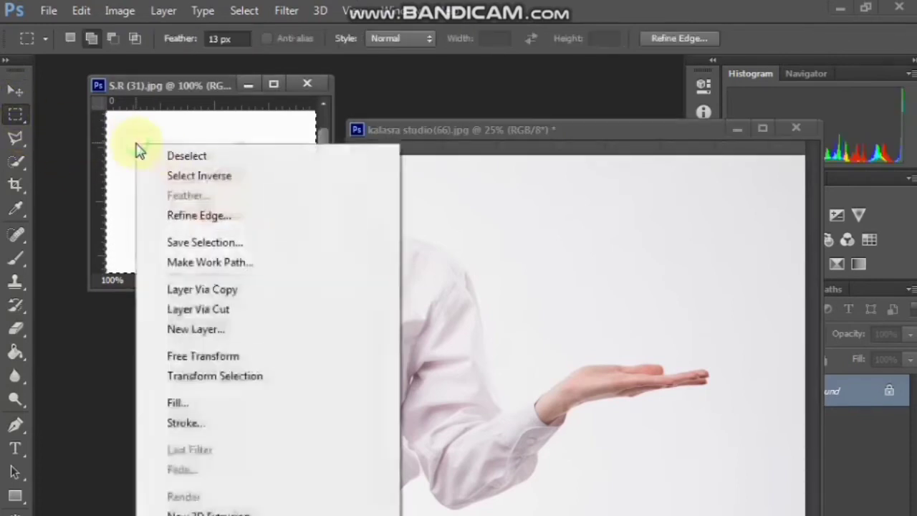
click(165, 155)
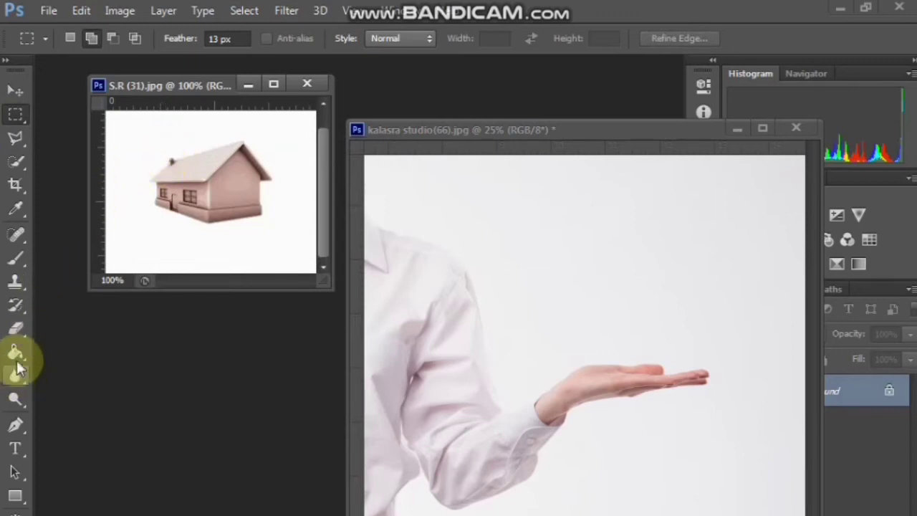
Erase the house image's white background to transparency with the Magic Eraser
click(17, 331)
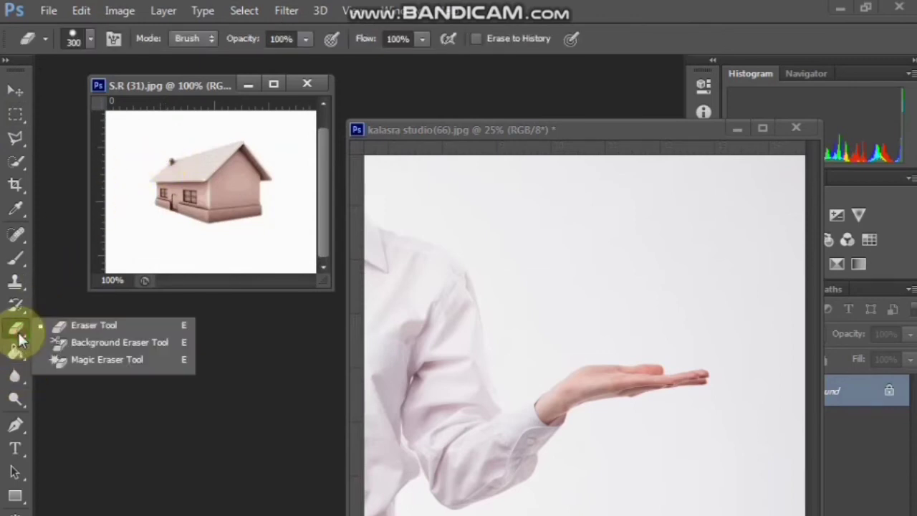
drag(20, 339, 53, 376)
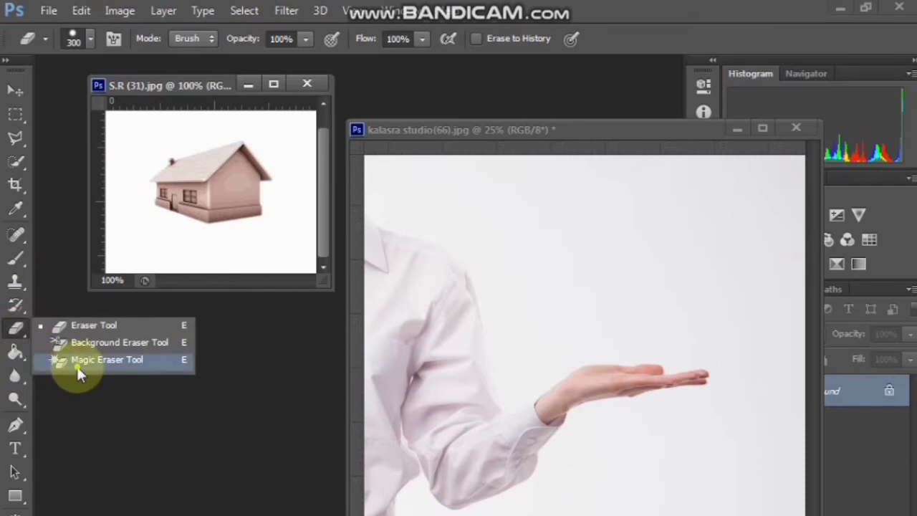
click(77, 365)
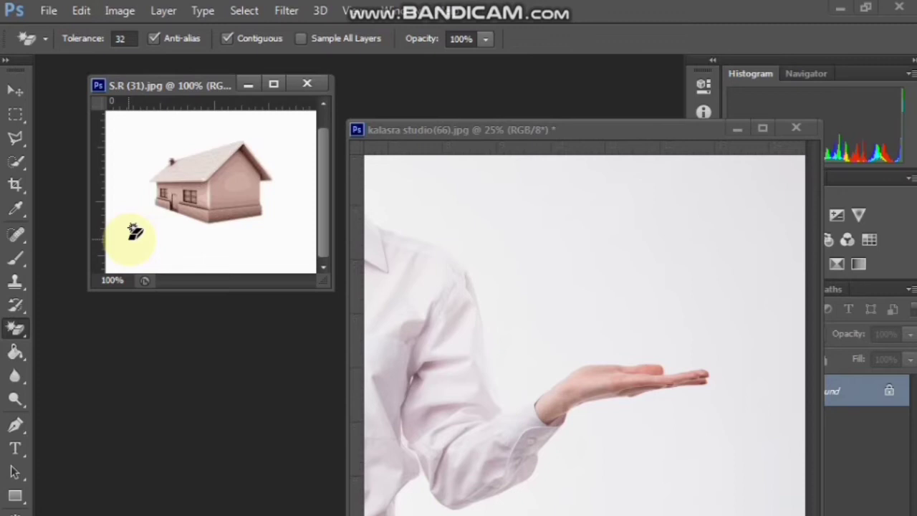
click(128, 243)
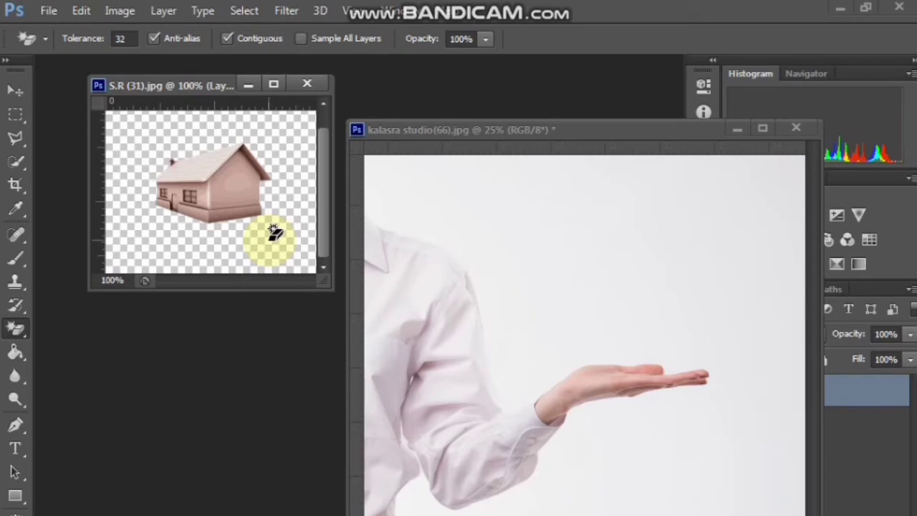
Drag the cut-out house into the palm photo and widen it to about 229%
click(15, 90)
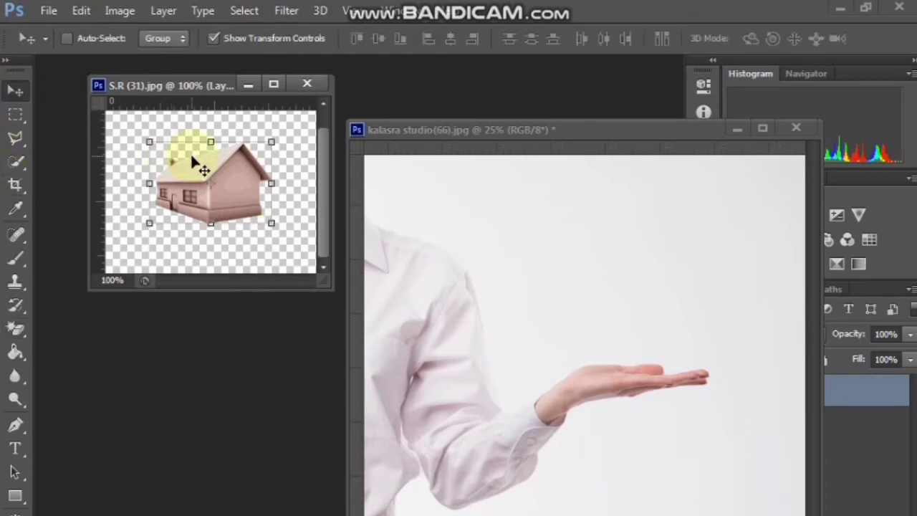
mouse_move(203, 178)
mouse_down()
mouse_move(619, 368)
mouse_move(644, 403)
mouse_up()
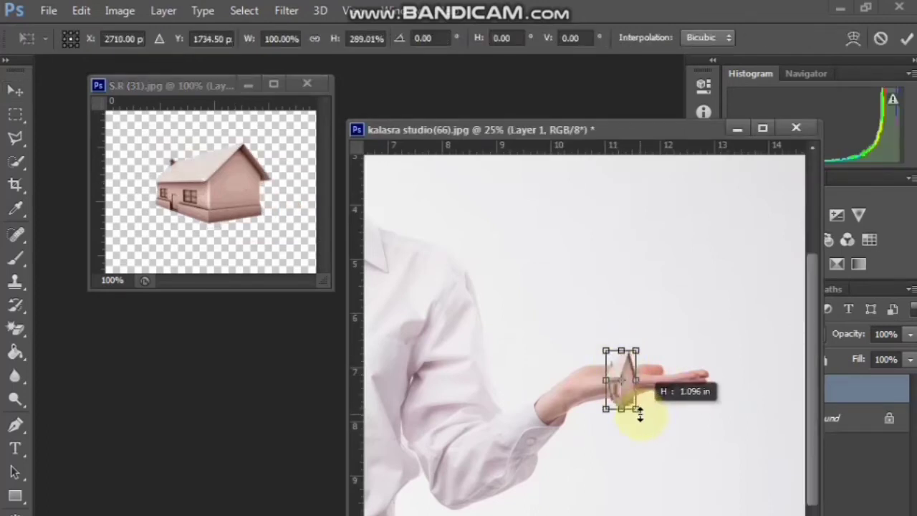
mouse_move(650, 372)
mouse_down()
mouse_move(676, 372)
mouse_move(642, 319)
mouse_up()
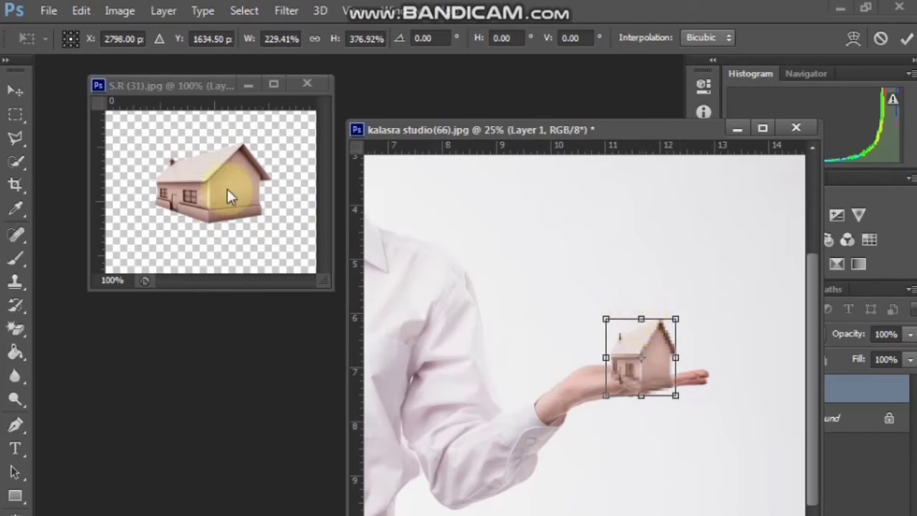
click(17, 122)
click(405, 262)
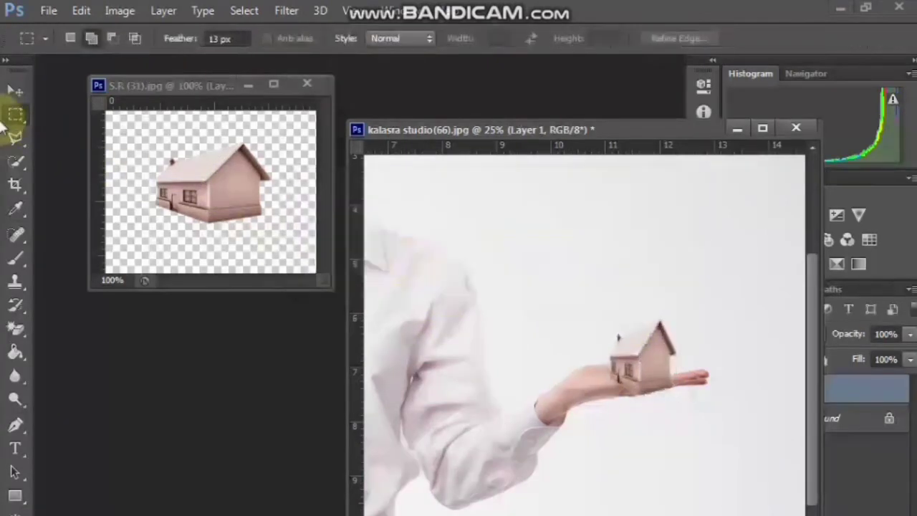
Nudge the house up on the palm and shrink it from the top-left corner to fit
click(16, 89)
mouse_move(647, 367)
mouse_down()
mouse_move(657, 360)
mouse_move(647, 356)
mouse_up()
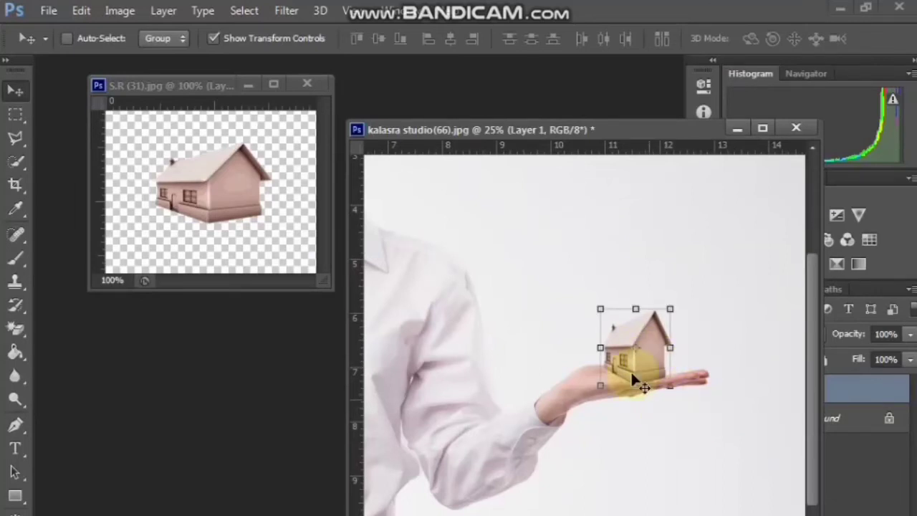
mouse_move(600, 309)
mouse_down()
mouse_move(610, 325)
mouse_move(588, 323)
mouse_up()
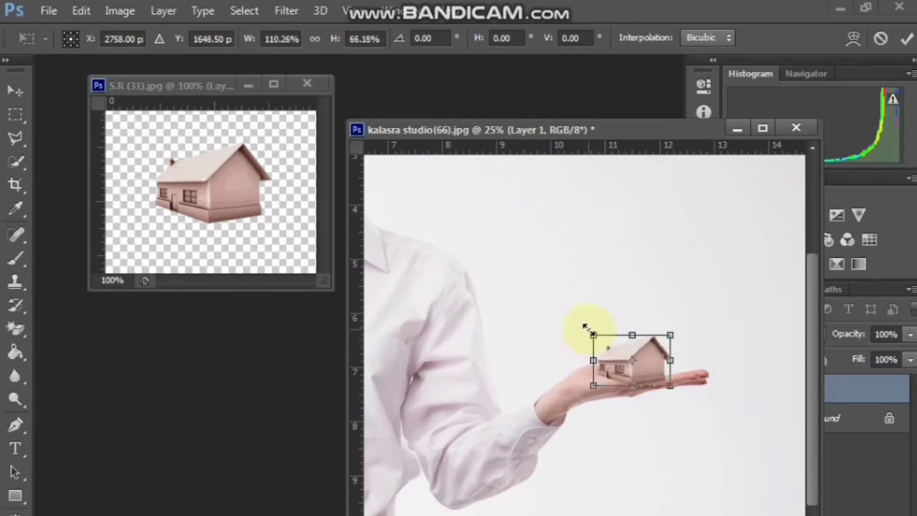
click(15, 114)
click(396, 264)
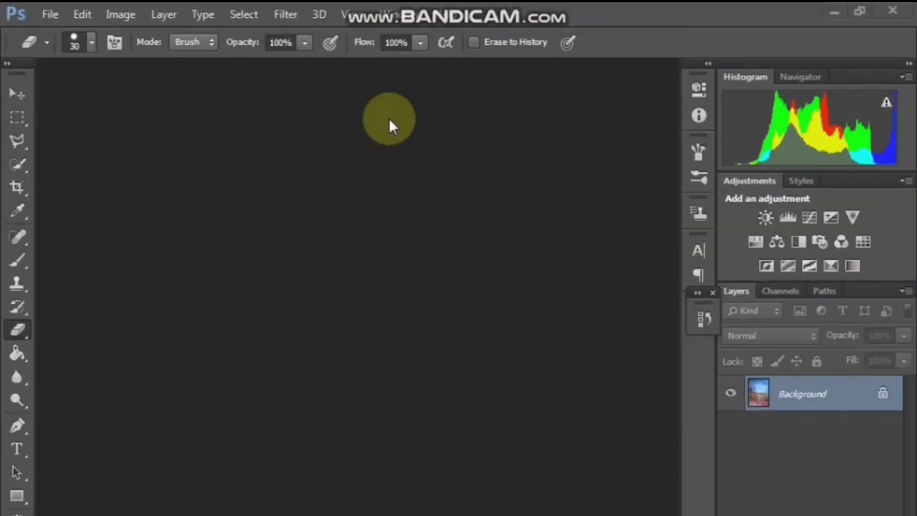
Switch to the Magic Eraser and bring S.R (4).jpg forward over 124.jpg
right_click(20, 336)
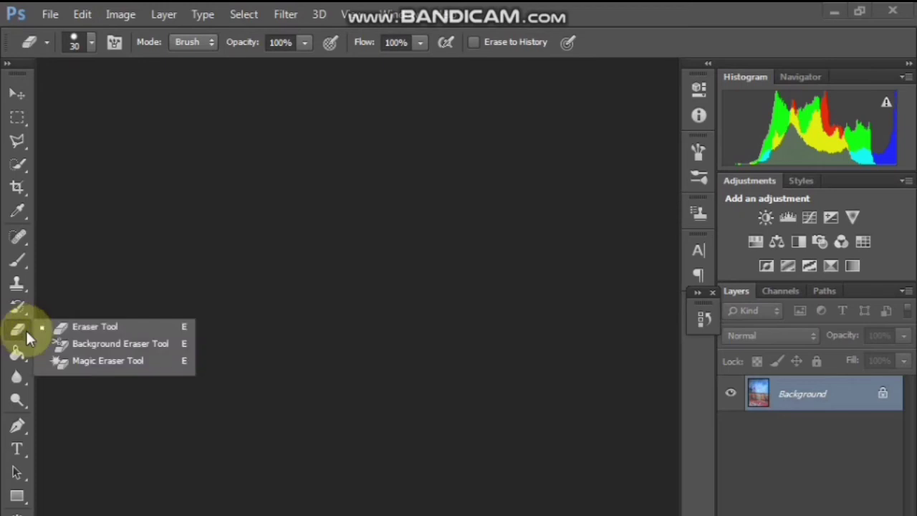
click(56, 361)
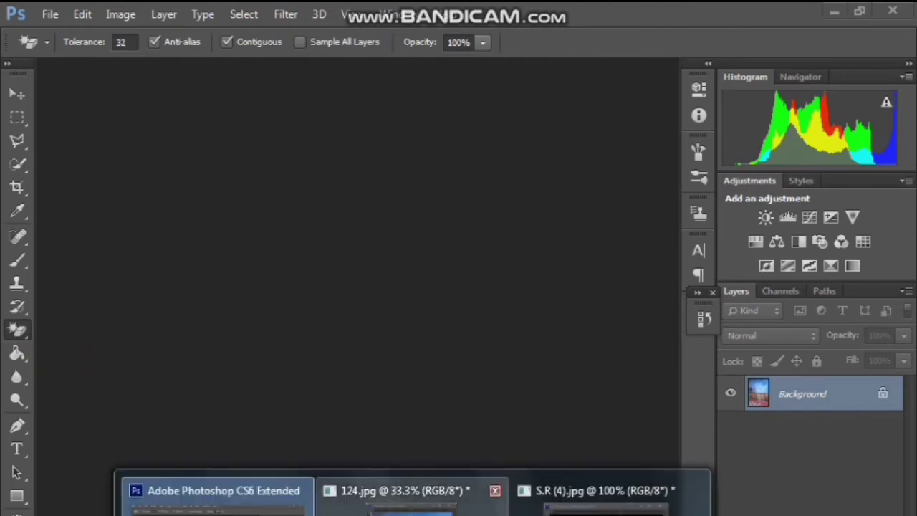
click(401, 496)
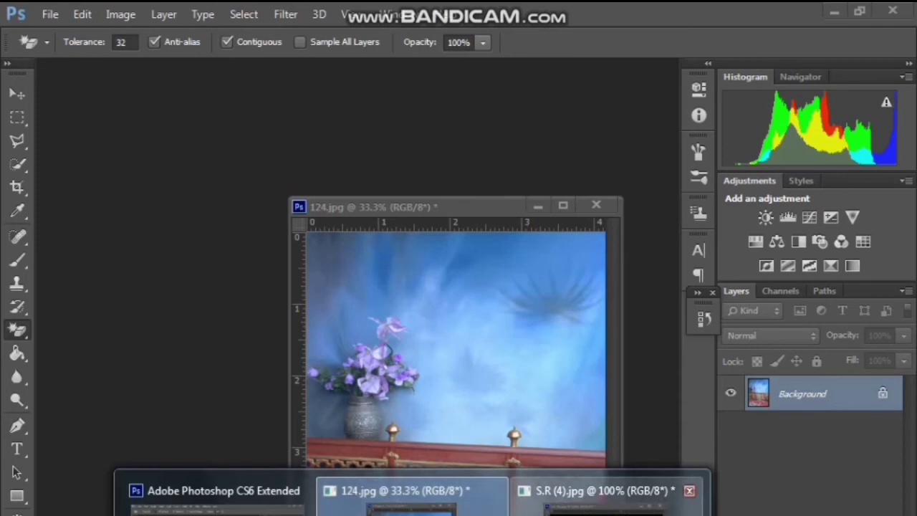
click(594, 491)
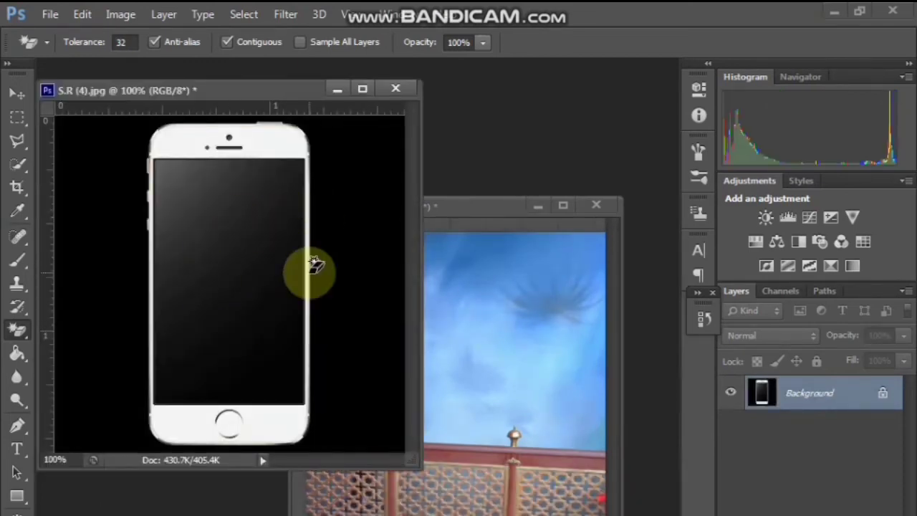
Magic-erase the phone image's black background, then revert it via History to Open
click(102, 215)
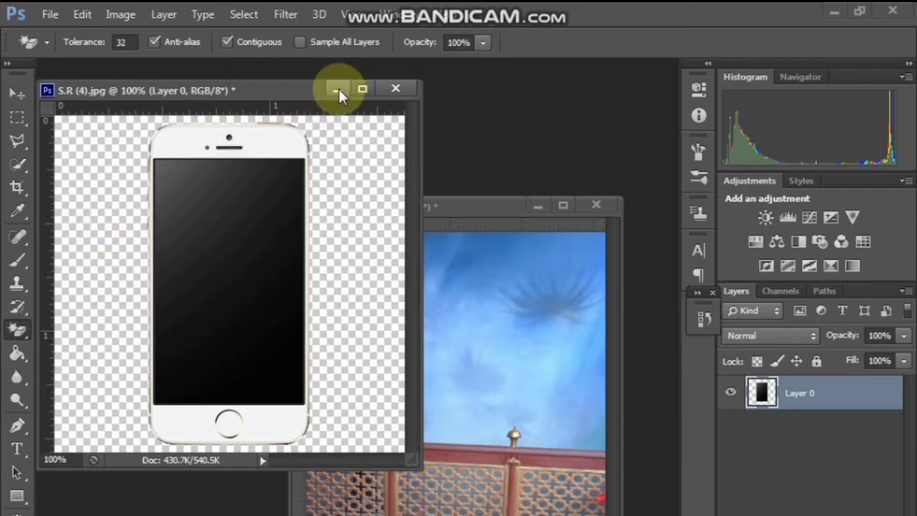
click(705, 319)
click(563, 360)
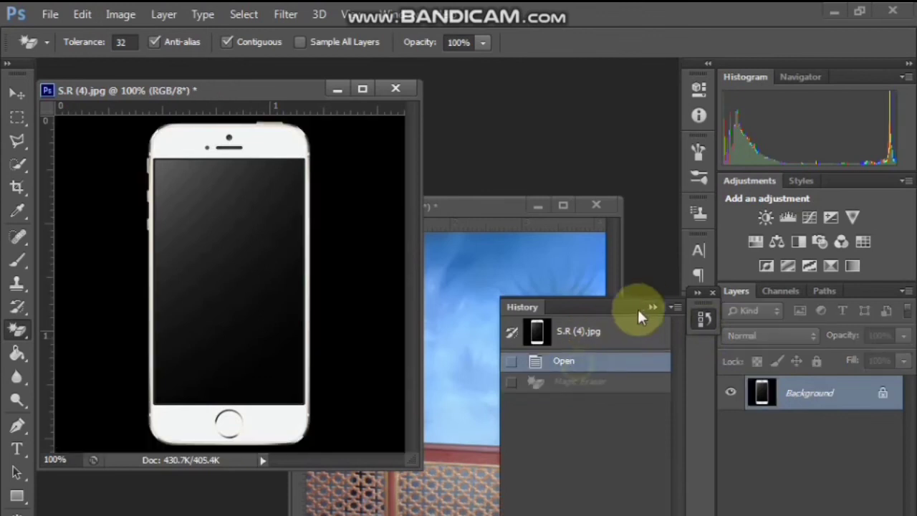
click(653, 307)
Erase a test vertical strip left of the phone with the Eraser at size 40
right_click(21, 334)
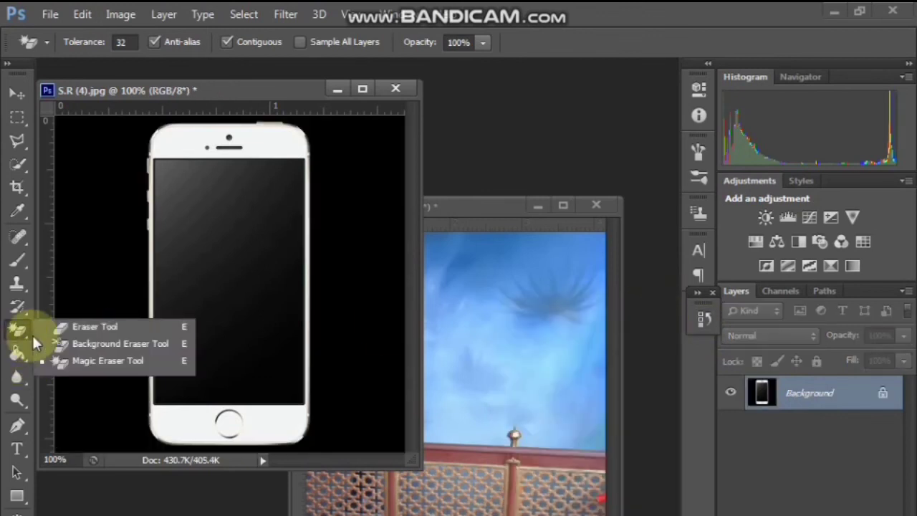
click(86, 326)
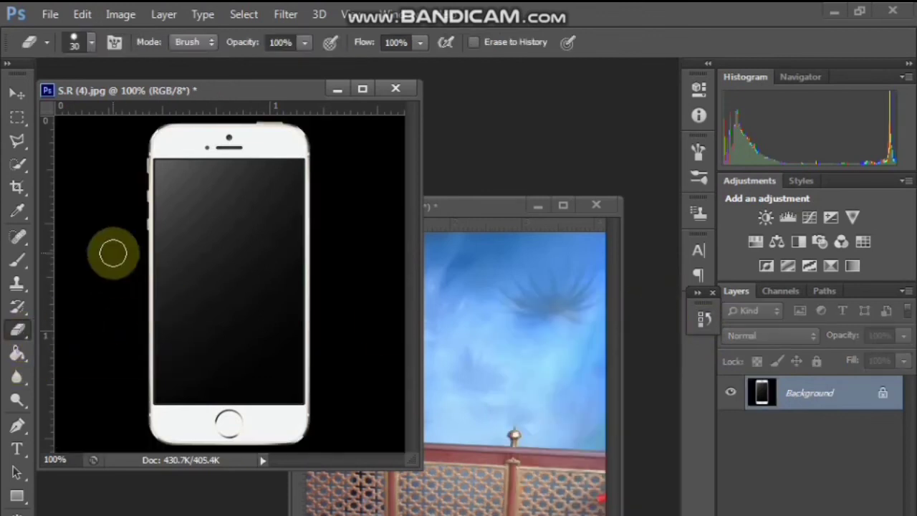
key(bracketright)
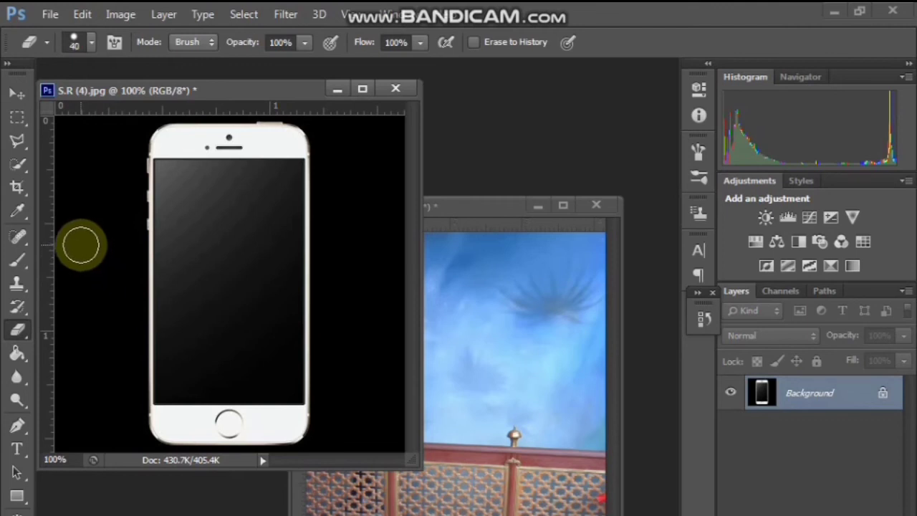
mouse_move(81, 244)
mouse_down()
mouse_move(94, 167)
mouse_move(86, 156)
mouse_move(72, 174)
mouse_move(98, 139)
mouse_move(67, 122)
mouse_move(57, 327)
mouse_move(74, 276)
mouse_move(107, 231)
mouse_move(81, 363)
mouse_up()
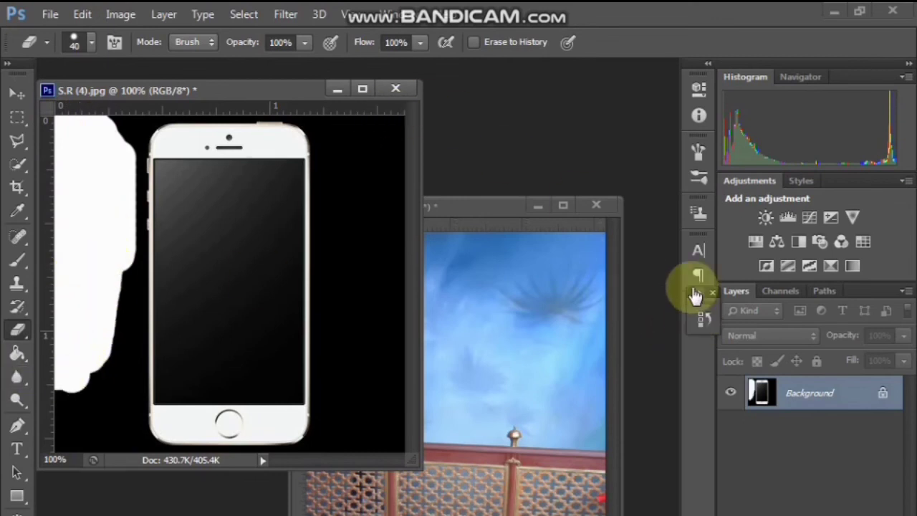
Revert S.R (4).jpg to its original snapshot and minimize it to reveal the painting
click(705, 319)
click(637, 326)
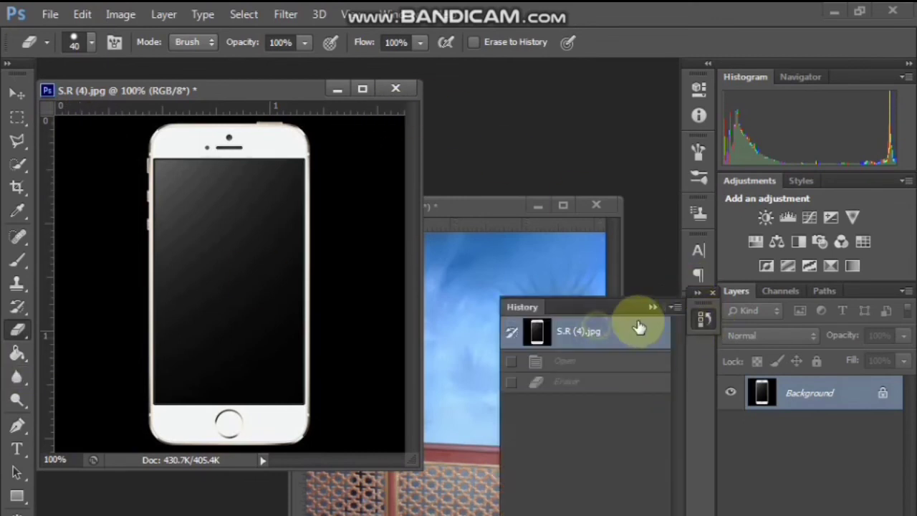
click(649, 311)
click(337, 88)
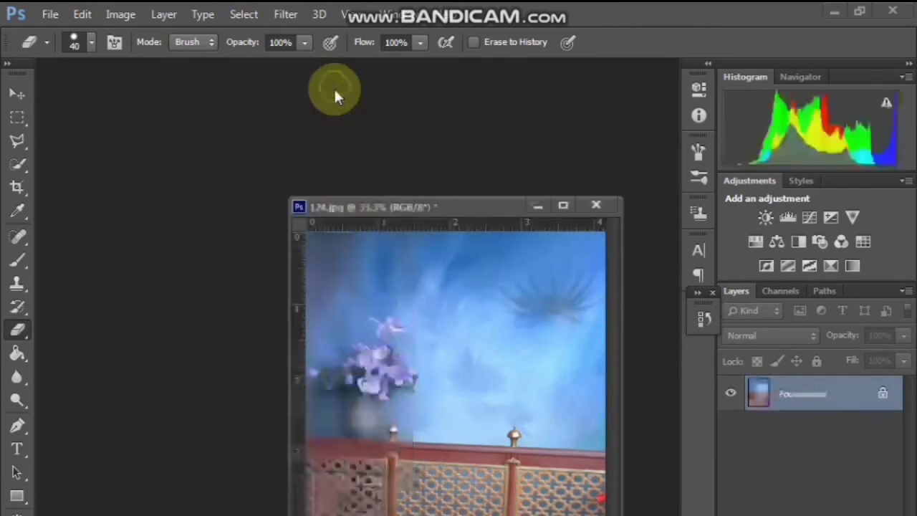
Magic-erase the blue sky, middle wall, upper-left blue and the area around the vase
right_click(18, 328)
click(79, 362)
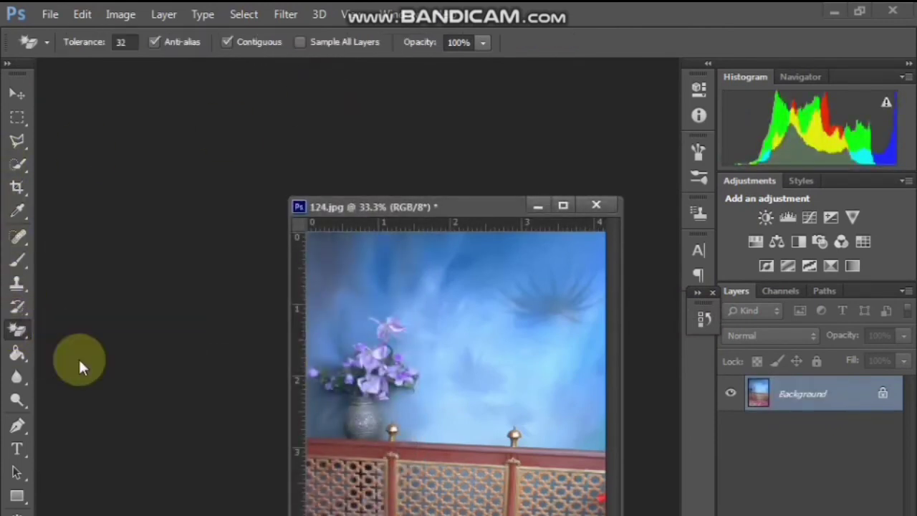
click(531, 267)
click(559, 326)
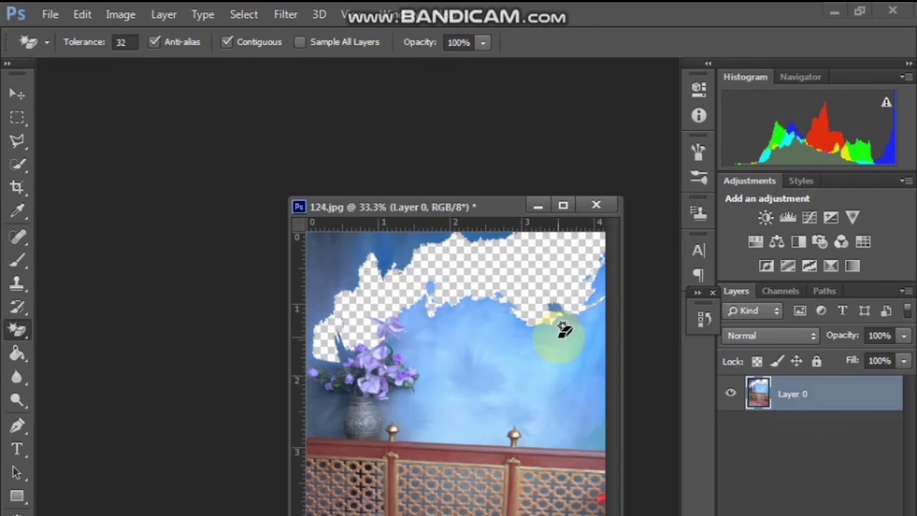
click(565, 329)
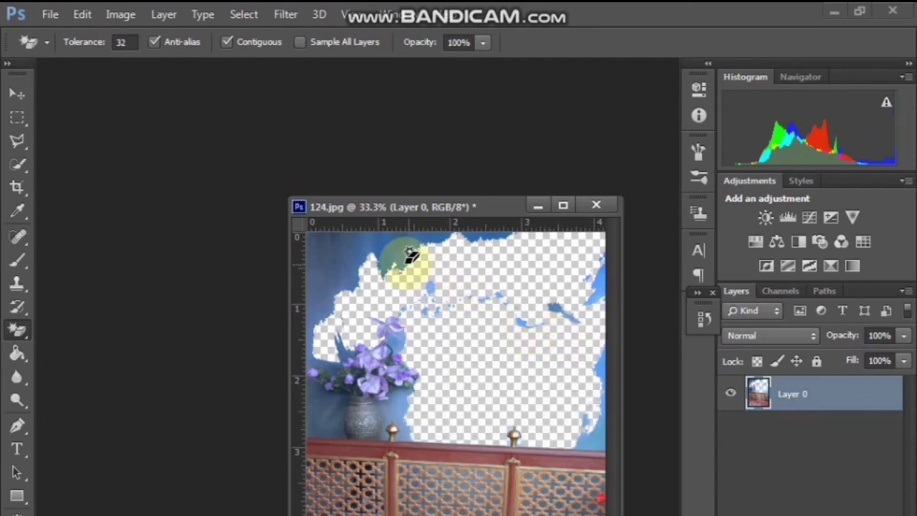
click(387, 252)
click(326, 262)
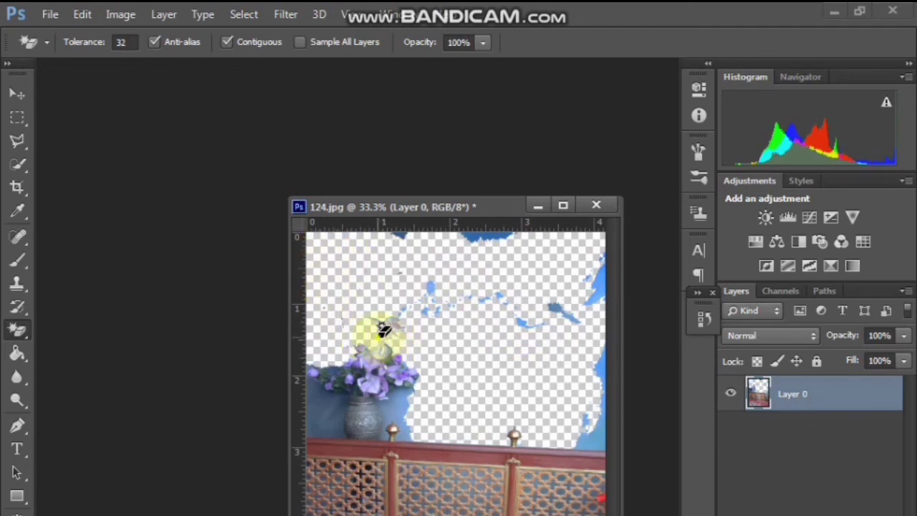
drag(386, 324, 329, 421)
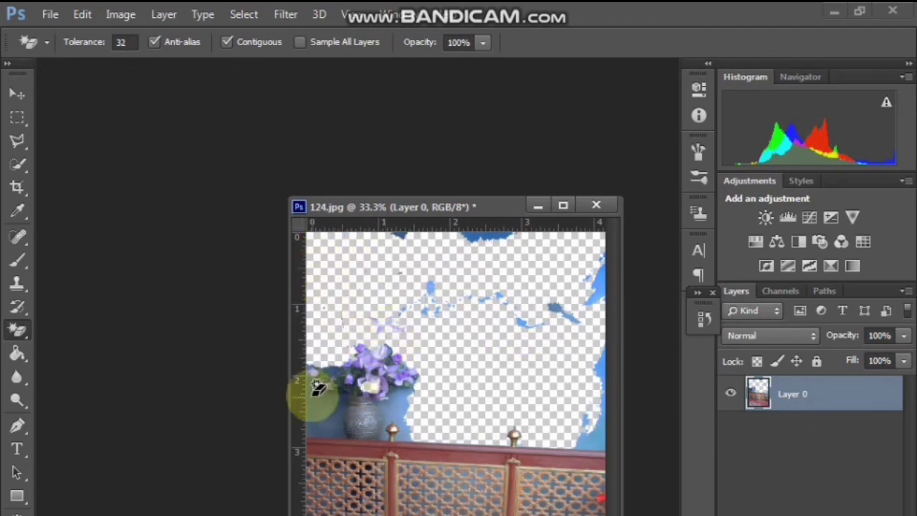
Step back in History to before the vase was erased, restoring it
click(706, 318)
click(581, 410)
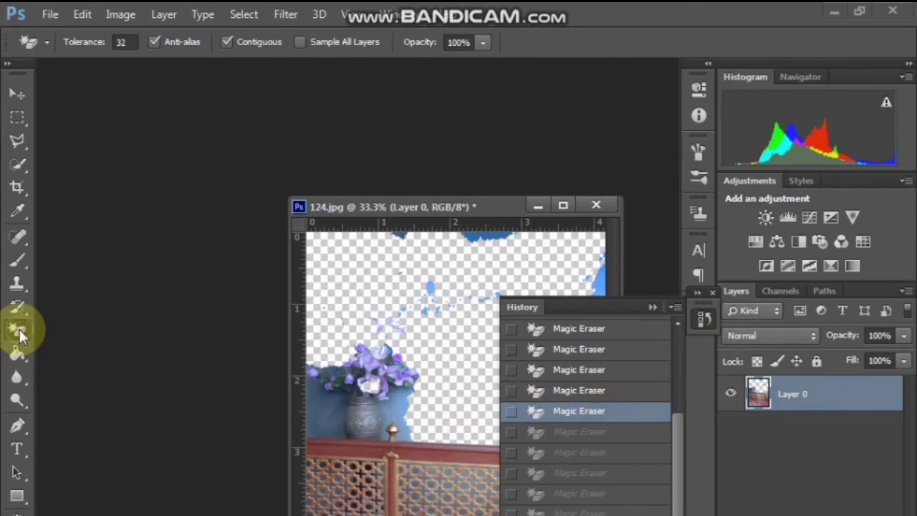
right_click(19, 334)
click(71, 324)
Erase the leftover blue along the right edge and top with the Eraser enlarged to 90
click(652, 306)
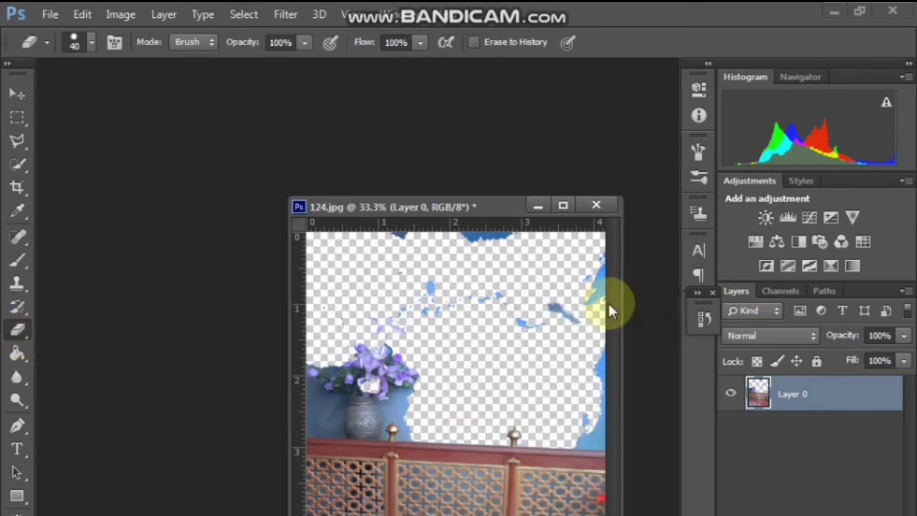
mouse_move(588, 307)
mouse_down()
mouse_move(607, 313)
mouse_move(587, 334)
mouse_up()
key(bracketright)
key(bracketright)
key(bracketright)
mouse_move(549, 282)
mouse_down()
mouse_move(484, 240)
mouse_move(447, 322)
mouse_move(350, 307)
mouse_move(408, 389)
mouse_move(368, 360)
mouse_move(337, 394)
mouse_move(311, 381)
mouse_move(328, 409)
mouse_move(365, 410)
mouse_move(307, 420)
mouse_move(371, 416)
mouse_move(370, 423)
mouse_move(397, 398)
mouse_move(420, 424)
mouse_move(383, 401)
mouse_move(368, 420)
mouse_move(607, 434)
mouse_move(585, 417)
mouse_move(518, 297)
mouse_move(567, 279)
mouse_move(598, 332)
mouse_move(379, 330)
mouse_up()
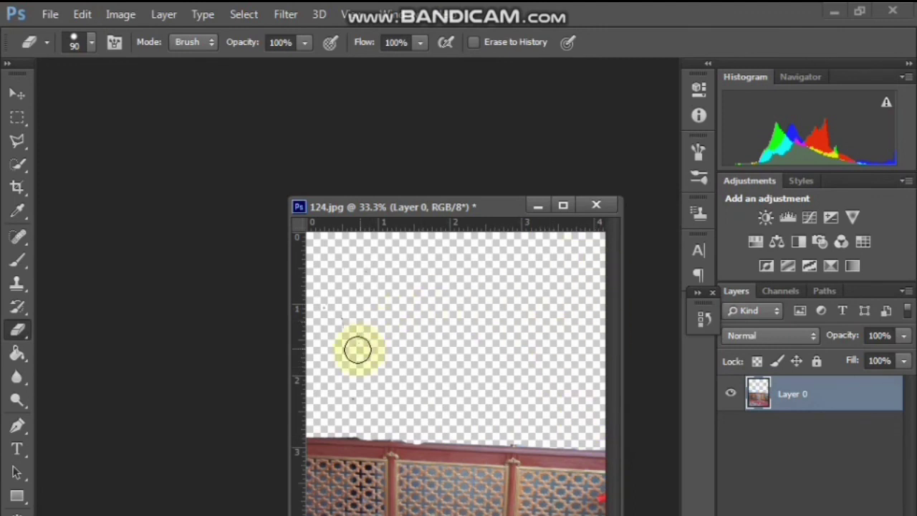
click(17, 117)
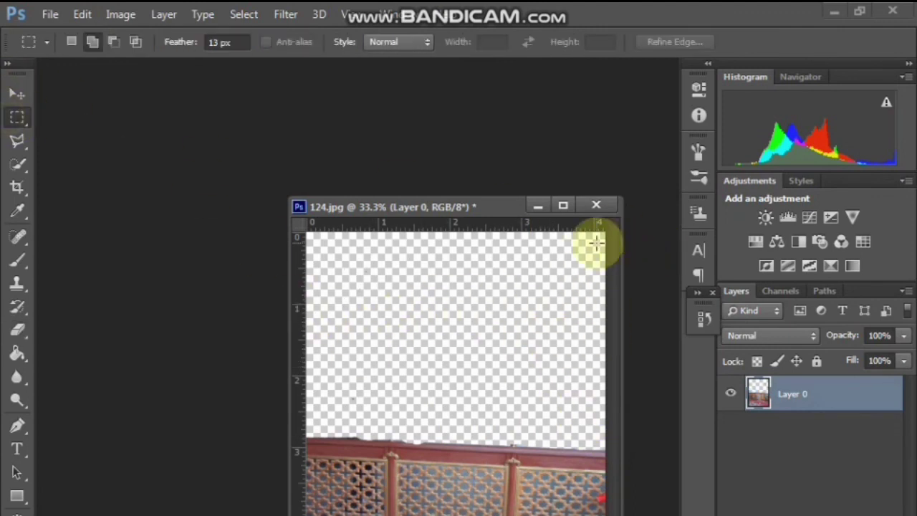